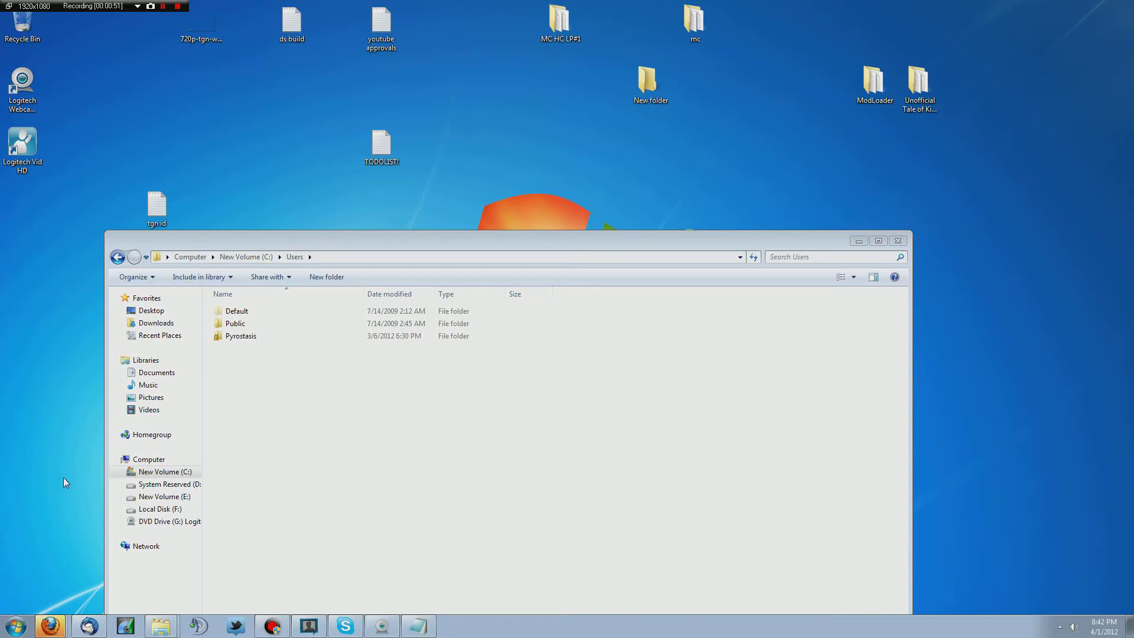
# Browse from C: through Users, your profile, AppData and Roaming to .minecraft\bin
pyautogui.click(168, 472)
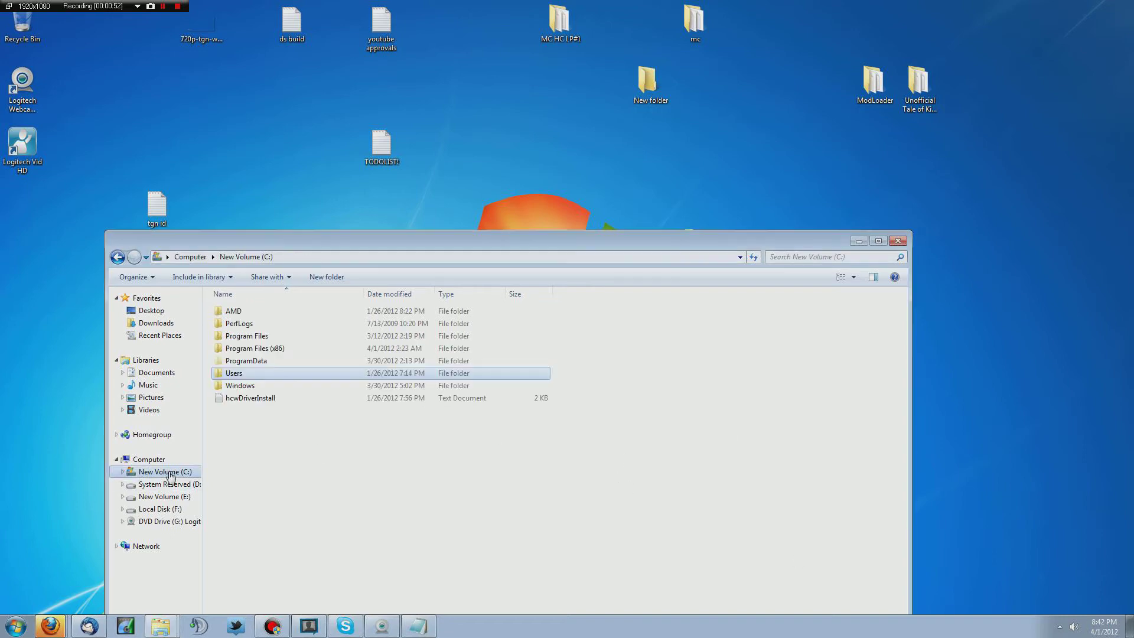
pyautogui.doubleClick(248, 374)
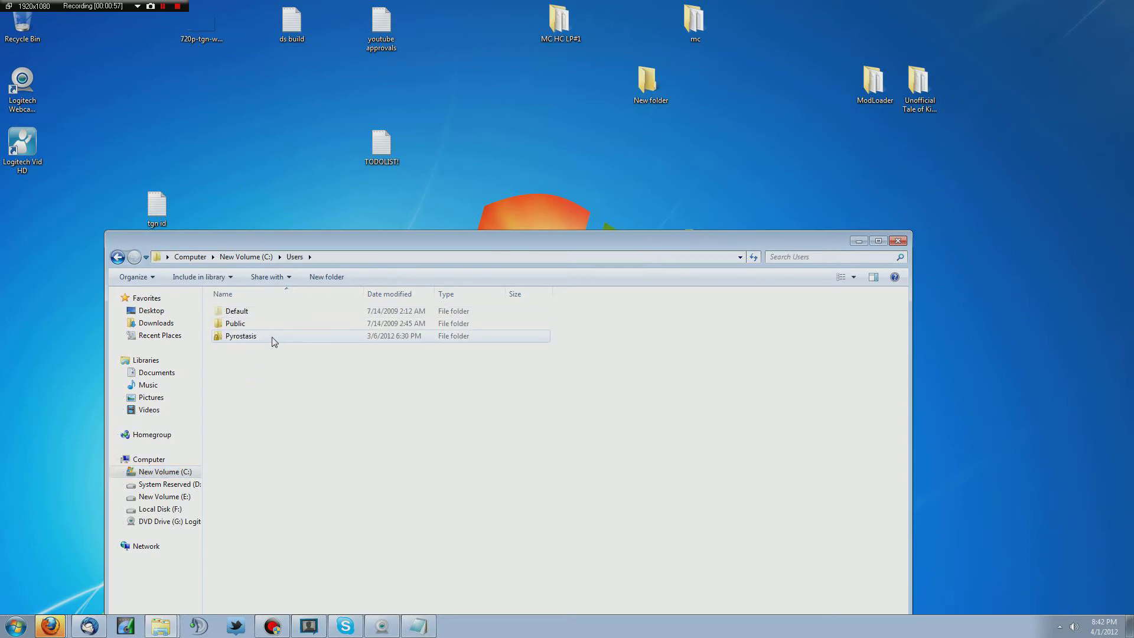
pyautogui.moveTo(273, 341)
pyautogui.doubleClick(241, 336)
pyautogui.doubleClick(239, 348)
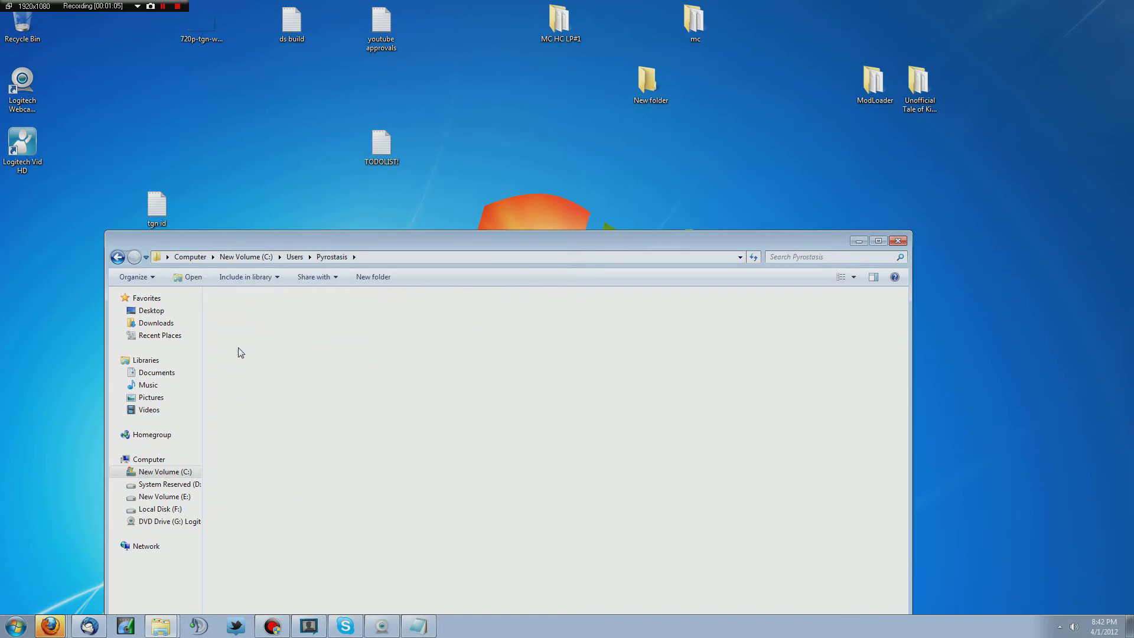
pyautogui.doubleClick(237, 336)
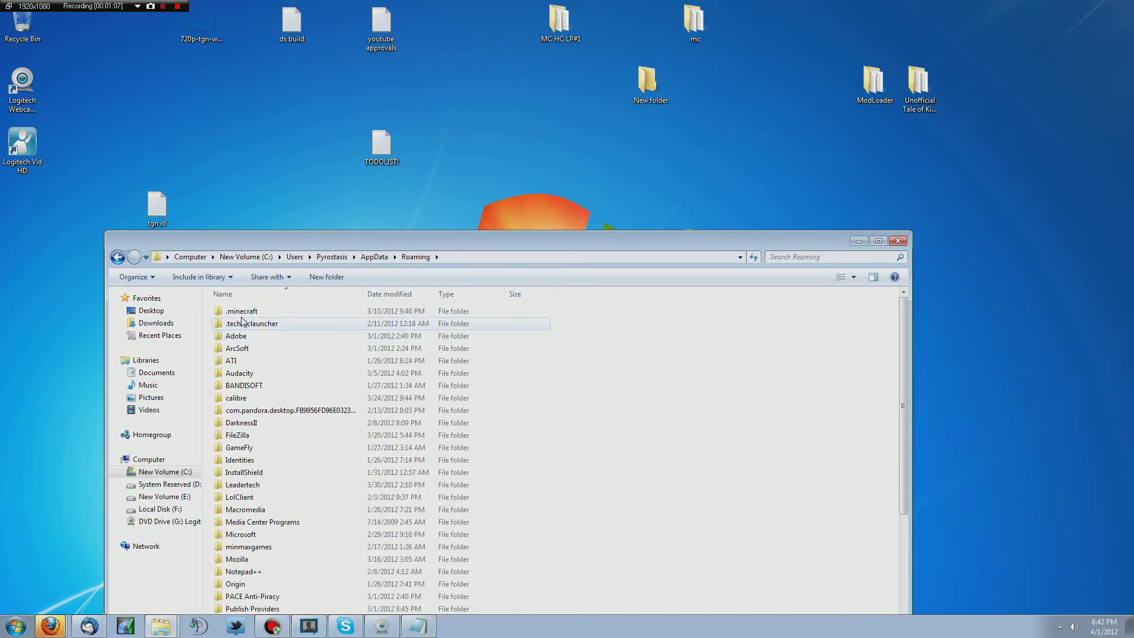
pyautogui.doubleClick(242, 316)
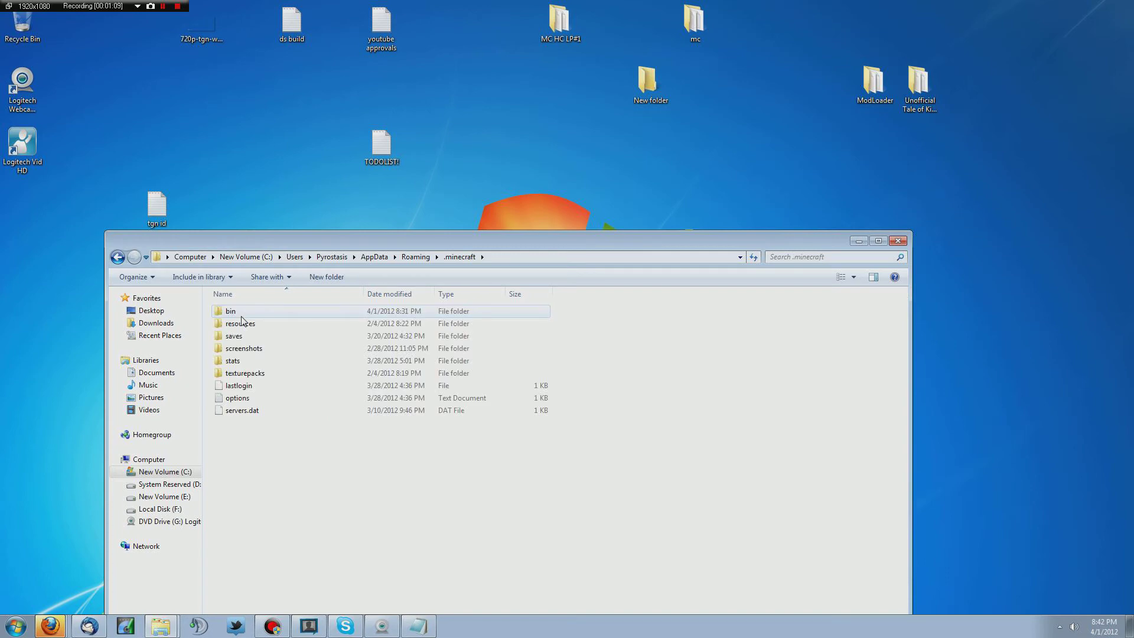
pyautogui.doubleClick(241, 317)
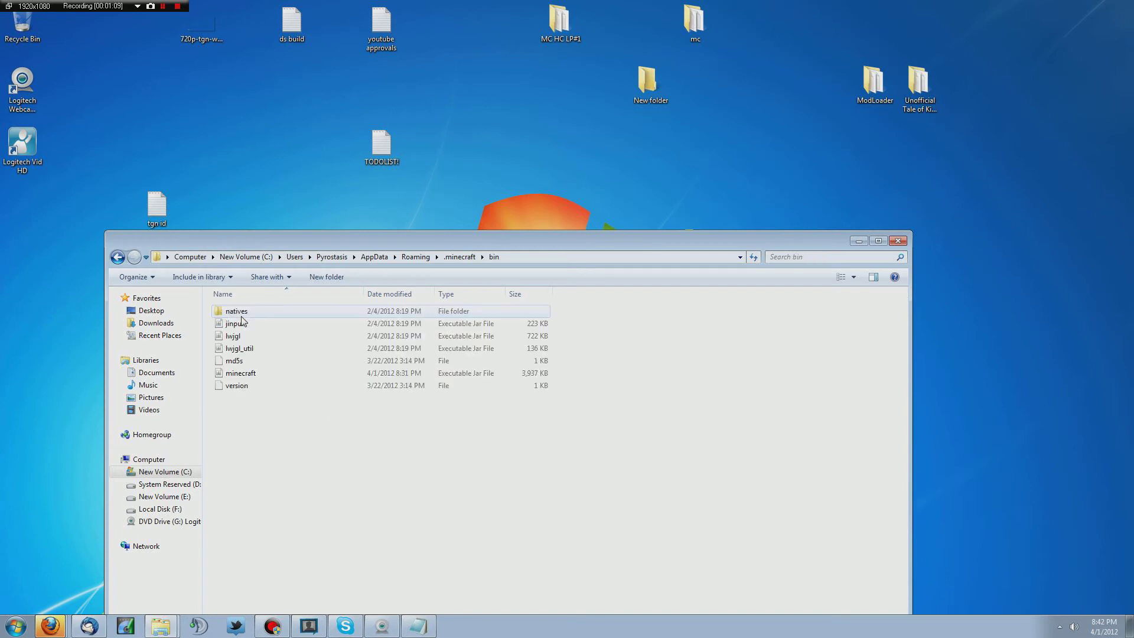
pyautogui.click(165, 473)
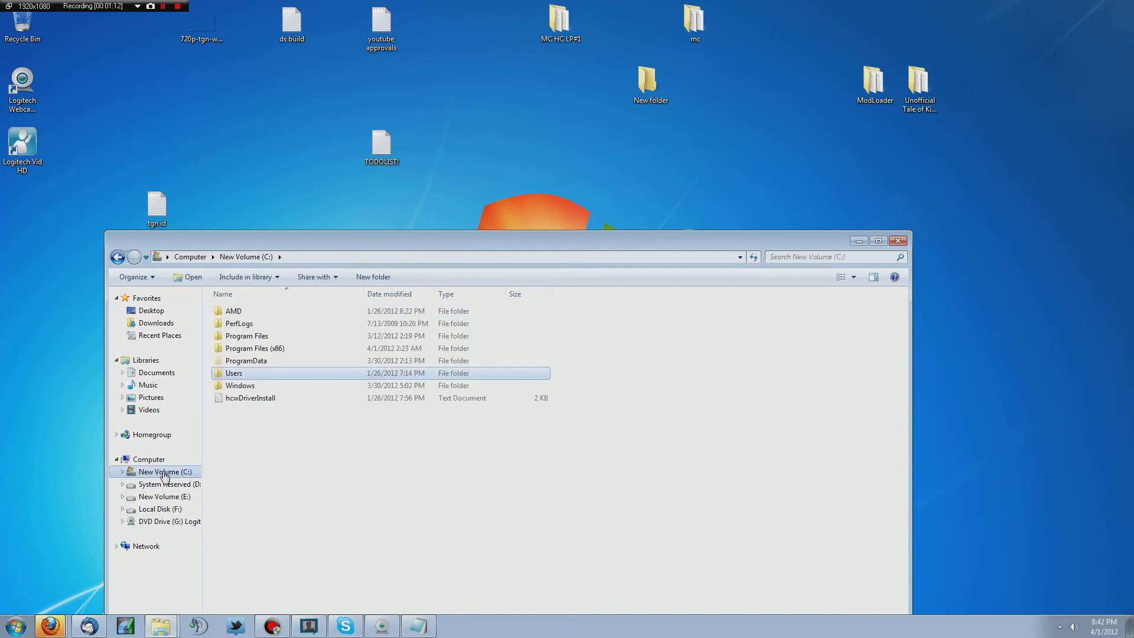
pyautogui.click(147, 460)
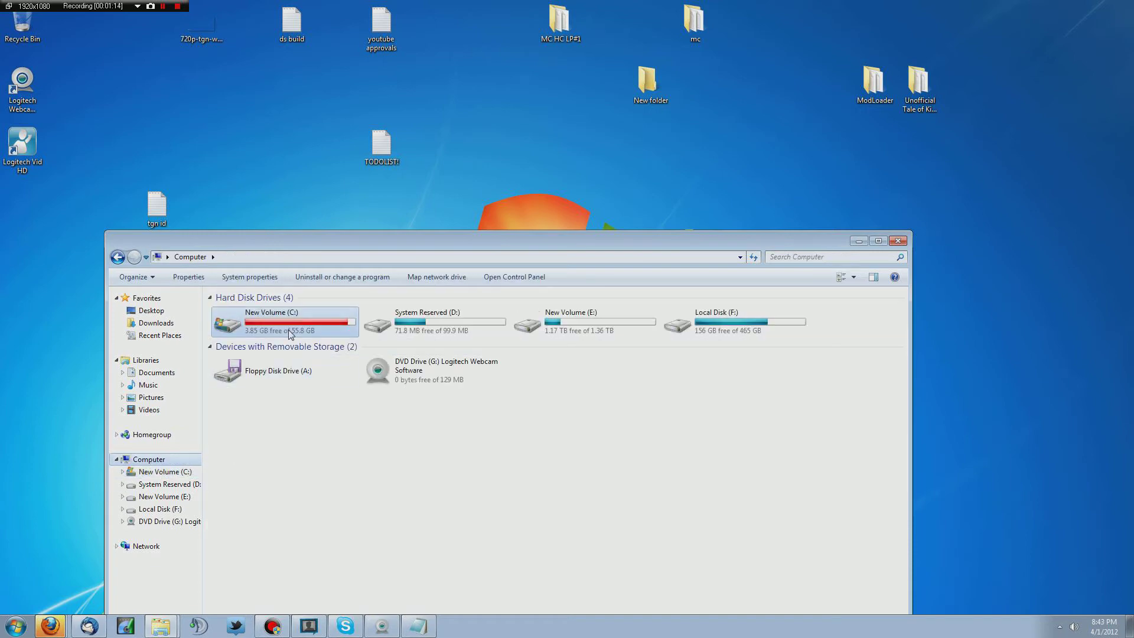
pyautogui.doubleClick(290, 335)
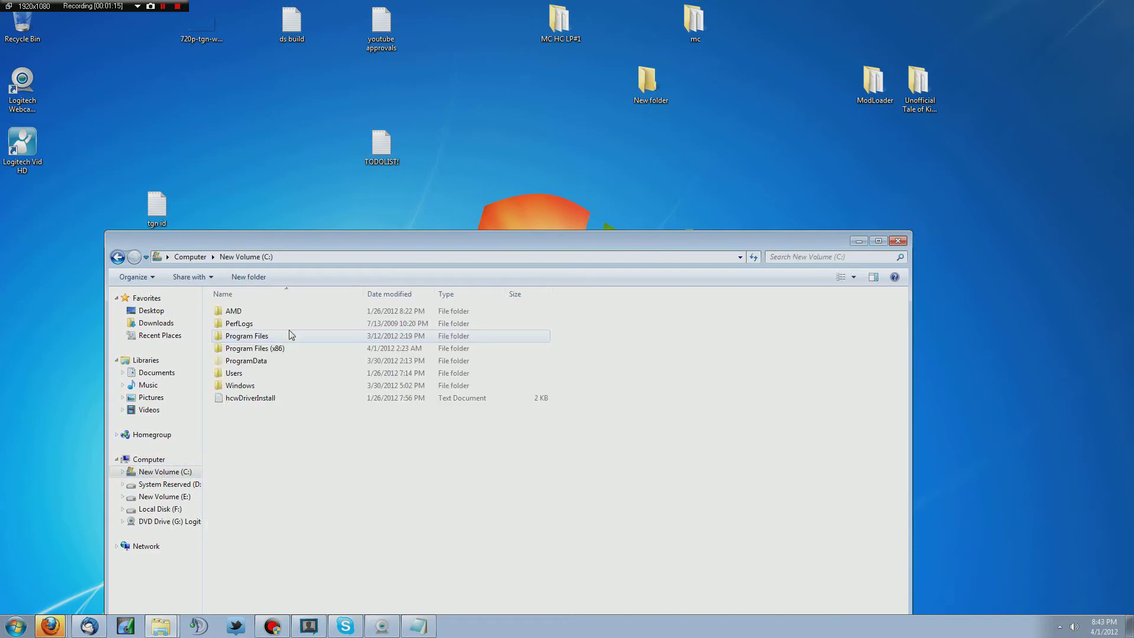
pyautogui.doubleClick(235, 373)
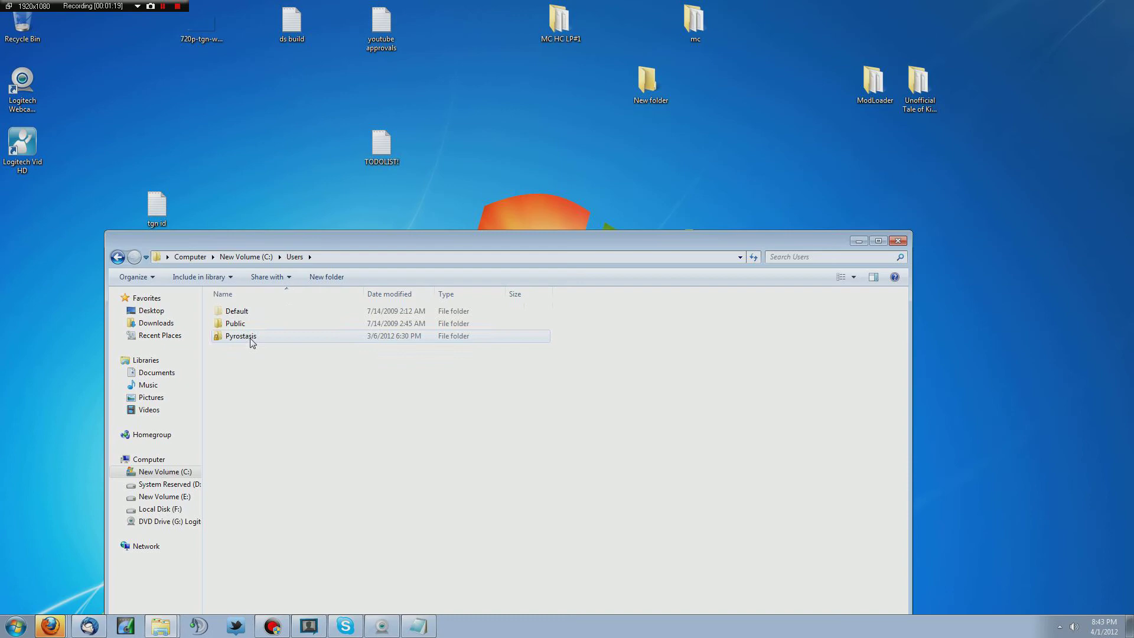
pyautogui.doubleClick(253, 342)
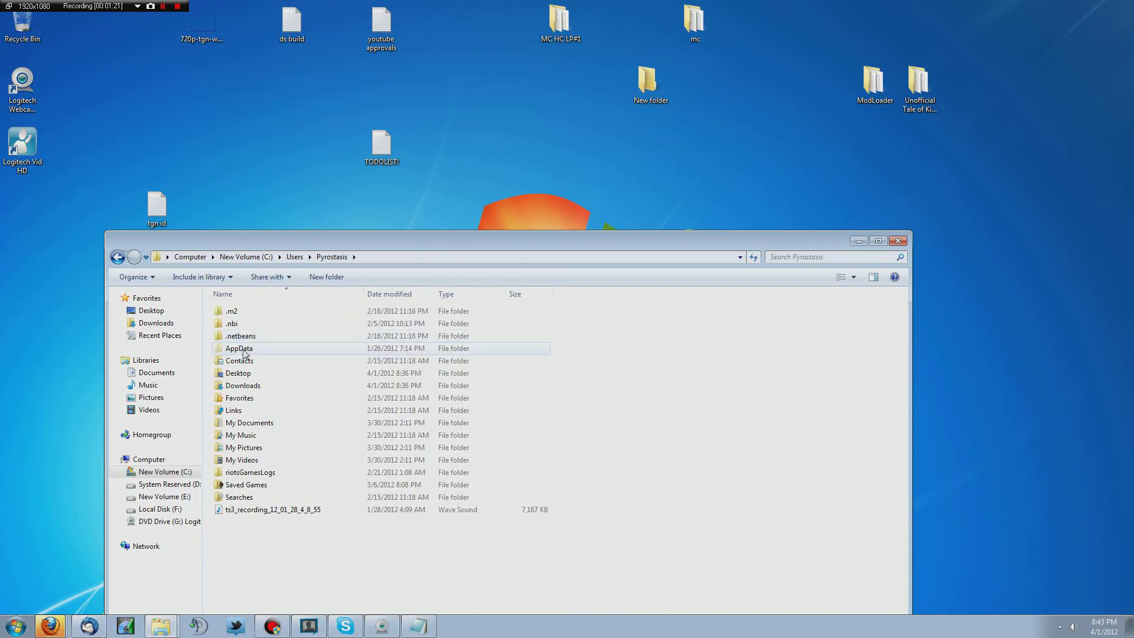
pyautogui.doubleClick(244, 351)
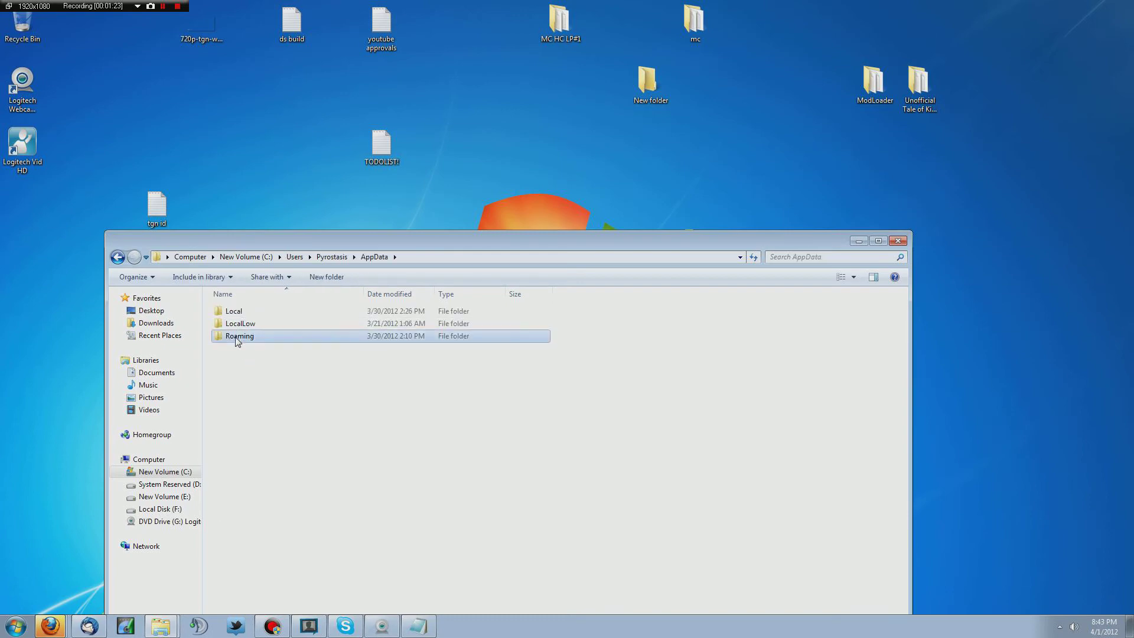
pyautogui.doubleClick(236, 341)
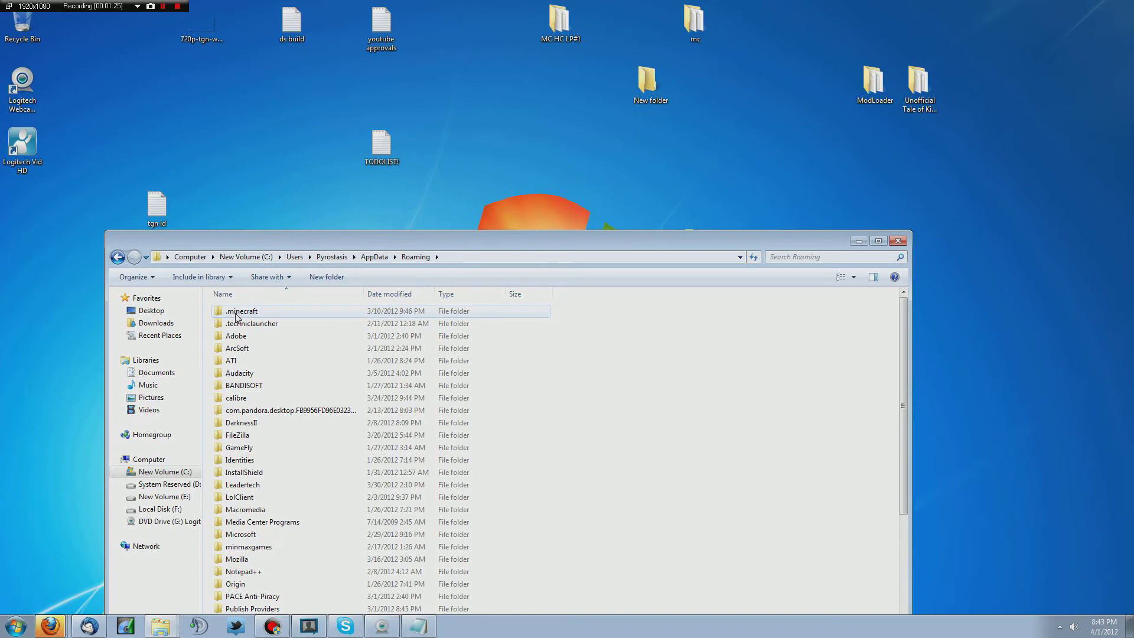
pyautogui.doubleClick(235, 313)
pyautogui.doubleClick(236, 313)
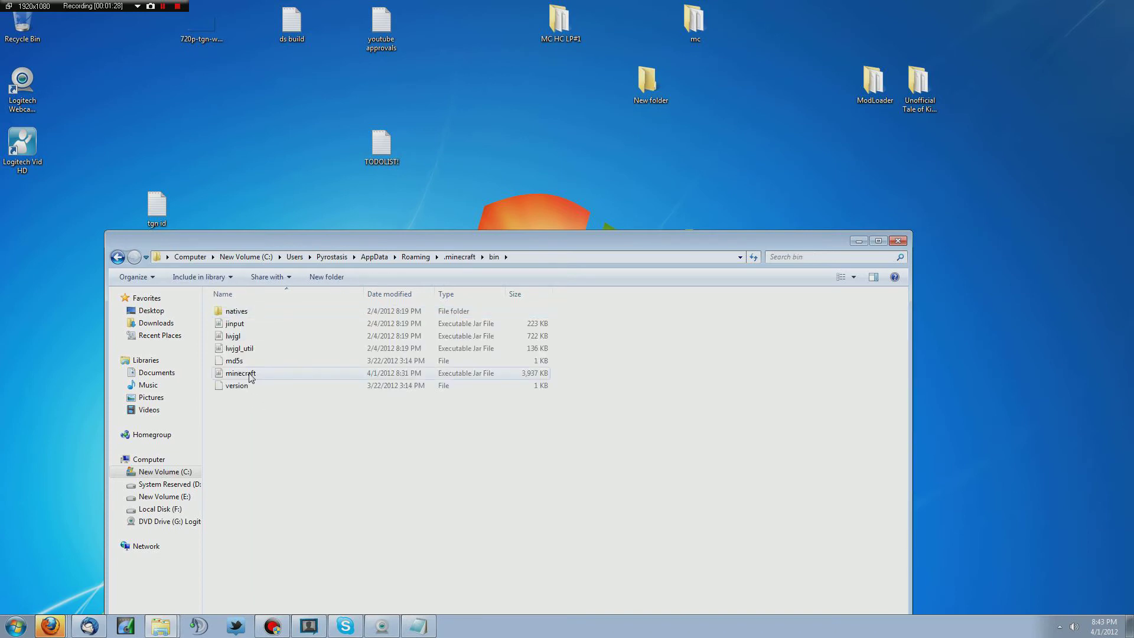
# Open minecraft.jar with WinRAR archiver from its Open with menu
pyautogui.rightClick(299, 377)
pyautogui.click(241, 374)
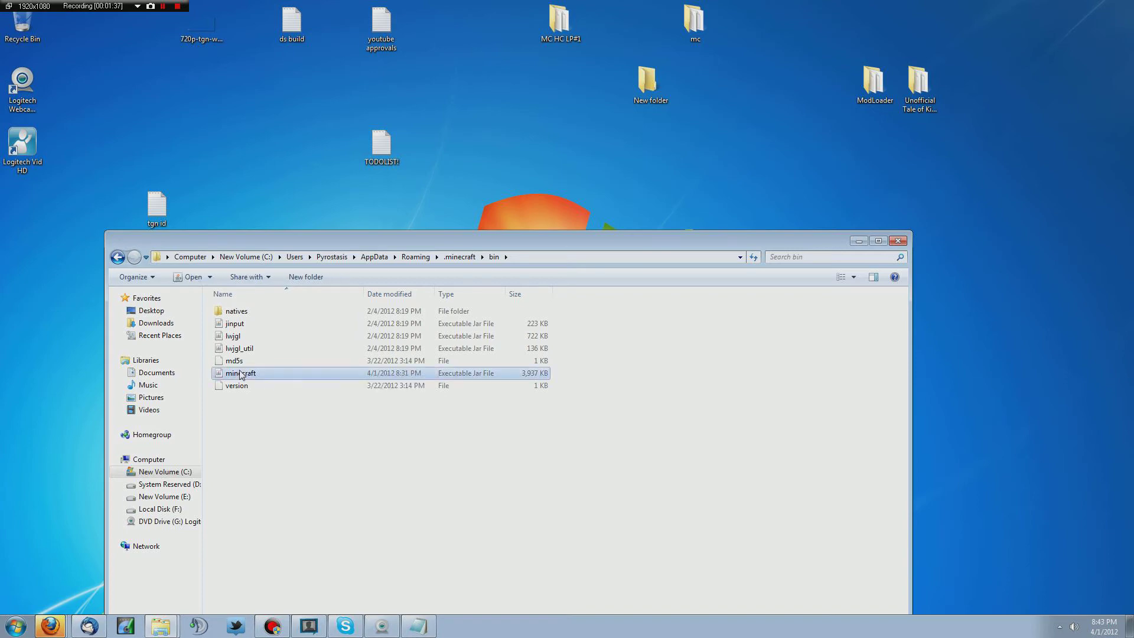
pyautogui.rightClick(240, 373)
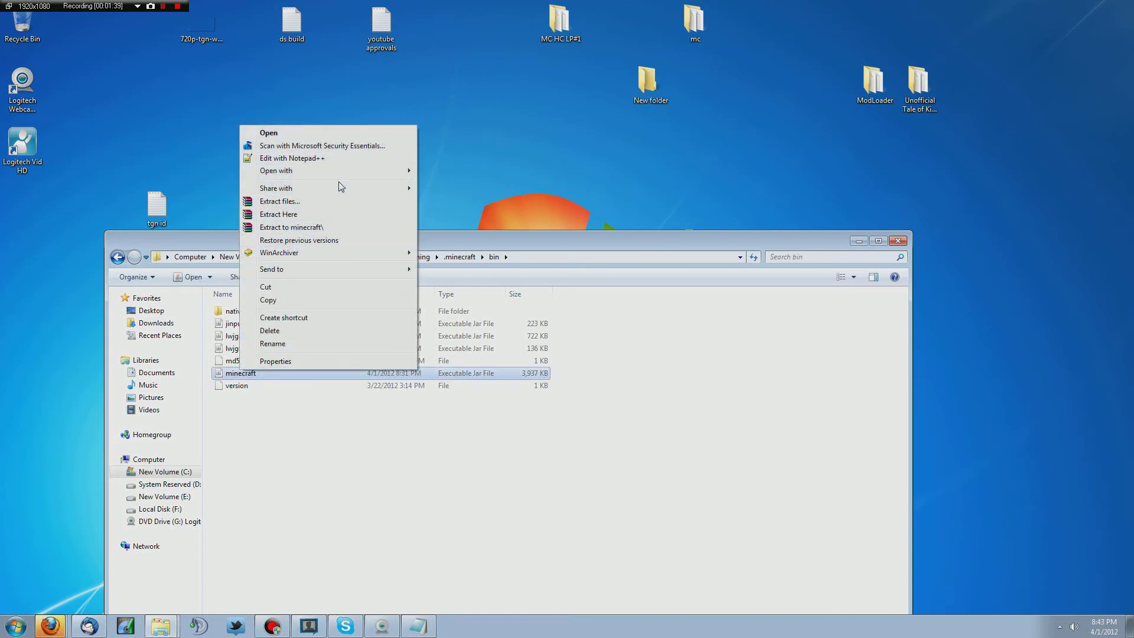
pyautogui.moveTo(355, 172)
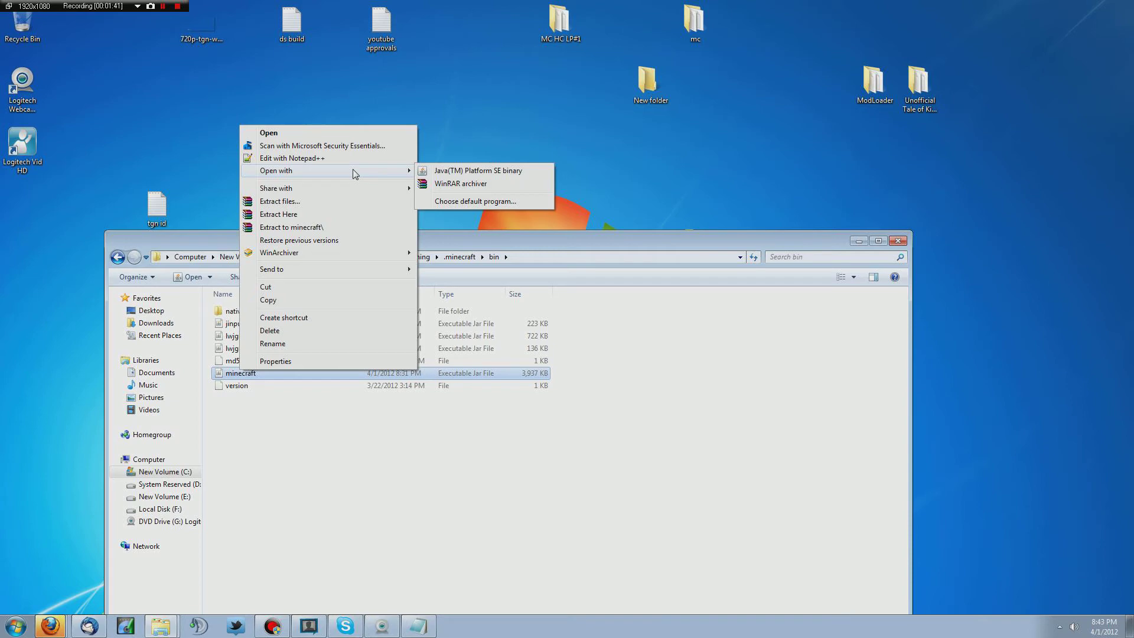
pyautogui.click(460, 187)
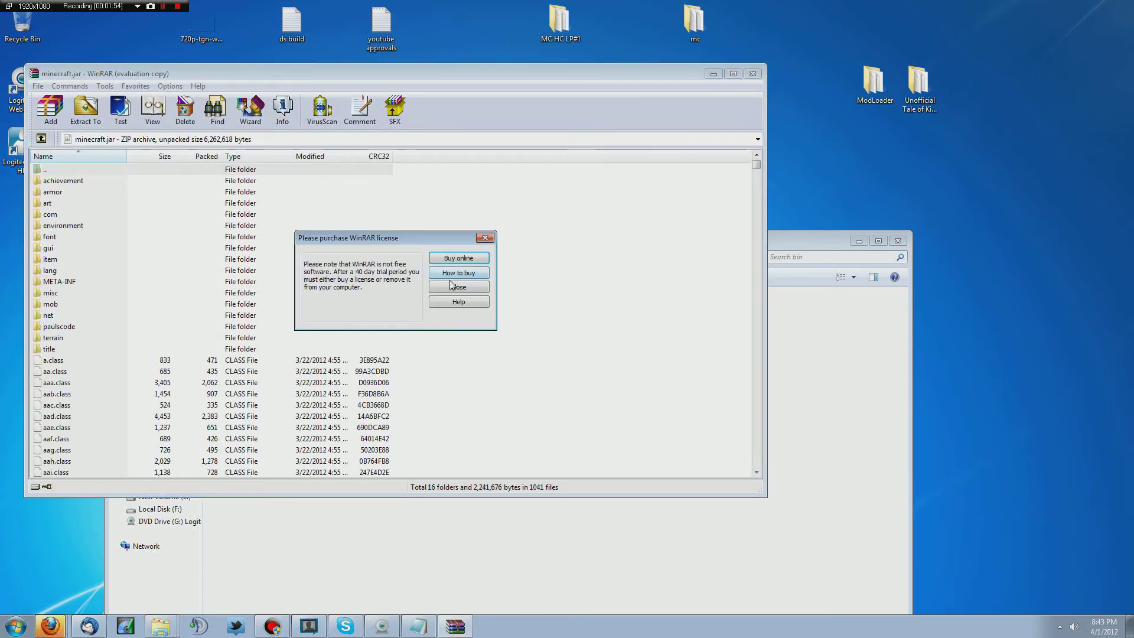
# Dismiss the licence reminder and delete the META-INF folder from minecraft.jar
pyautogui.click(450, 286)
pyautogui.moveTo(258, 73); pyautogui.dragTo(621, 13)
pyautogui.click(428, 222)
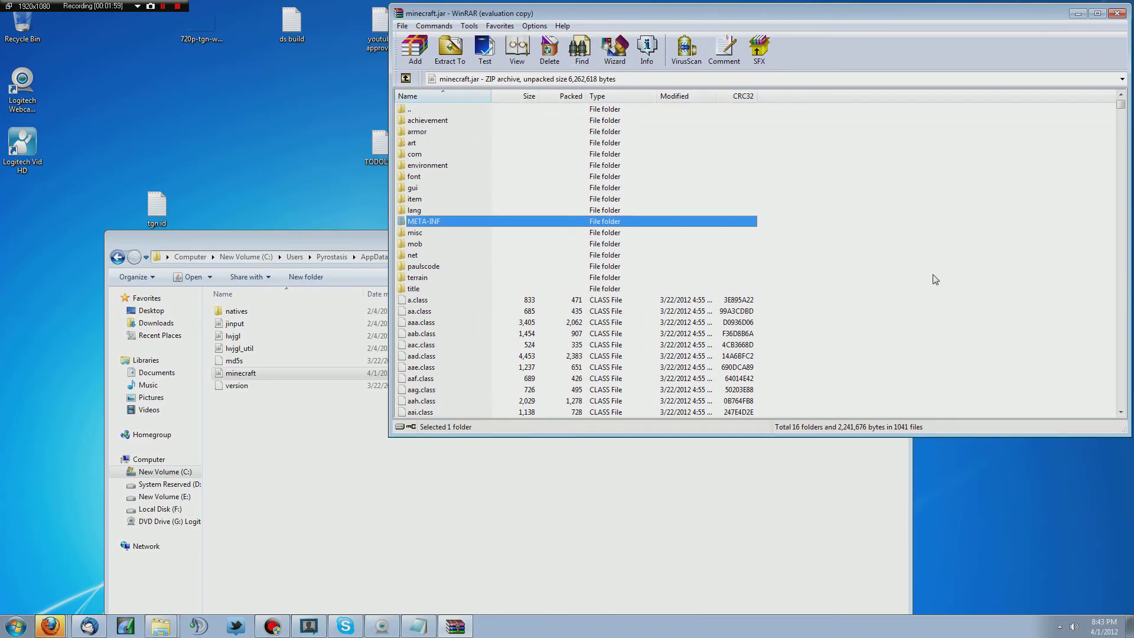
pyautogui.press('Delete')
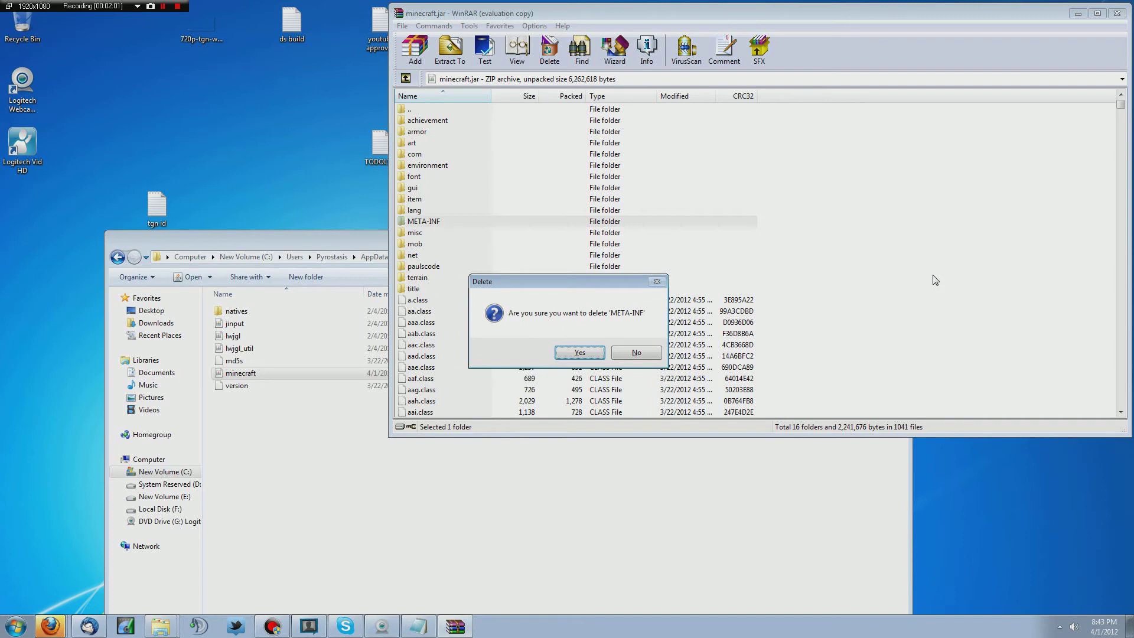
pyautogui.click(598, 354)
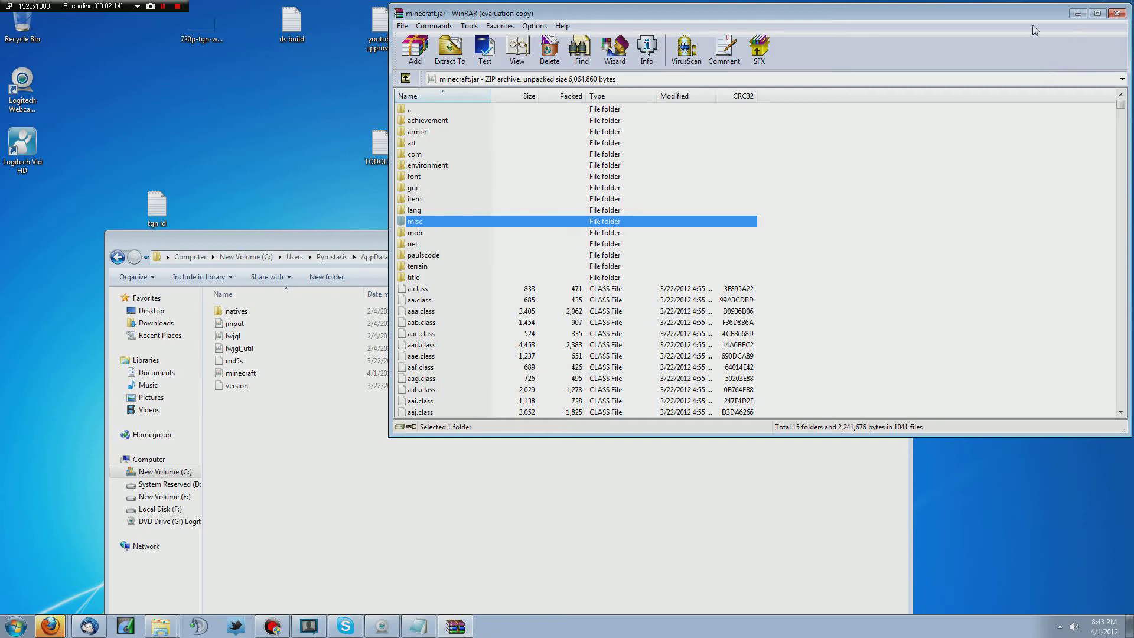
pyautogui.moveTo(943, 13); pyautogui.dragTo(953, 181)
# Drag all 76 items of the Unofficial Tale of Kingdoms folder into the minecraft.jar window
pyautogui.click(918, 82)
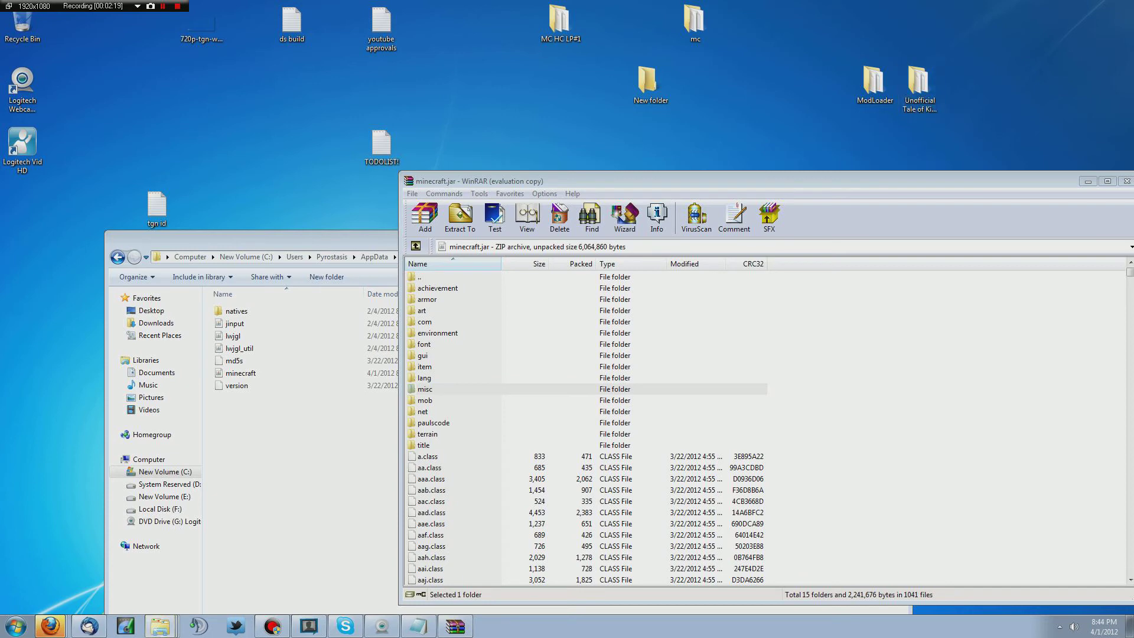
pyautogui.doubleClick(918, 82)
pyautogui.moveTo(686, 80); pyautogui.dragTo(399, 129)
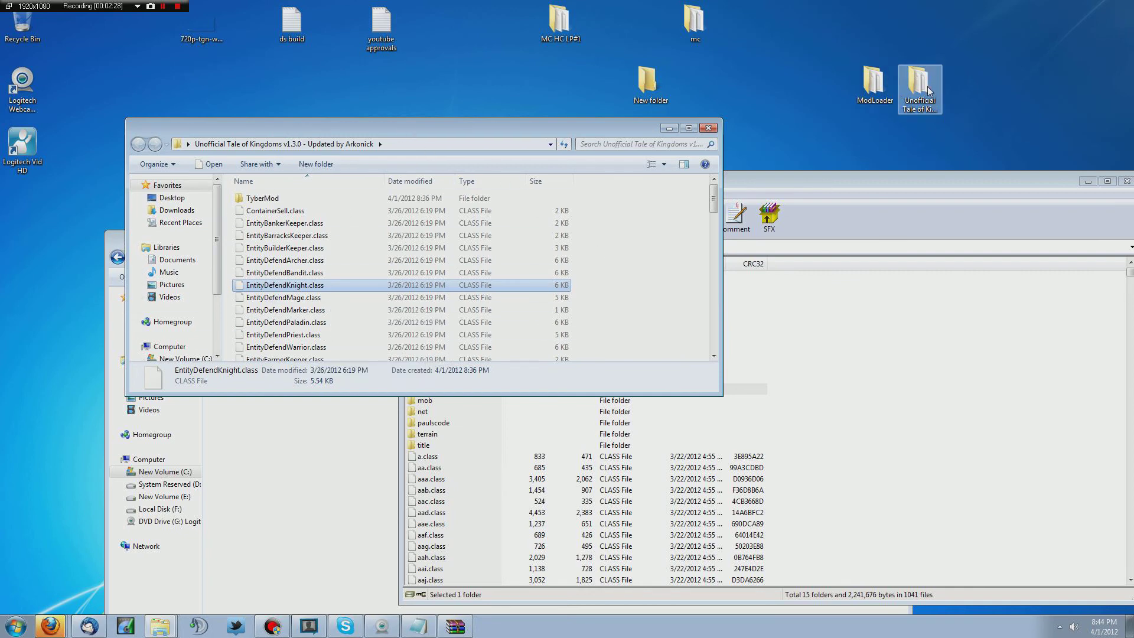
pyautogui.click(407, 301)
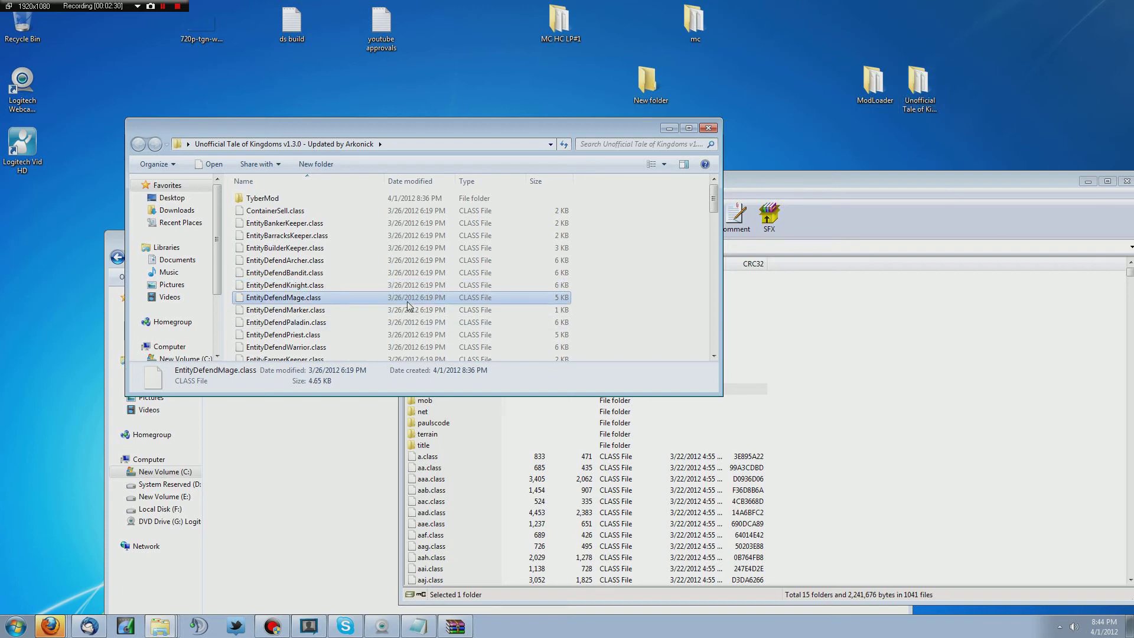
pyautogui.hotkey('ctrl', 'a')
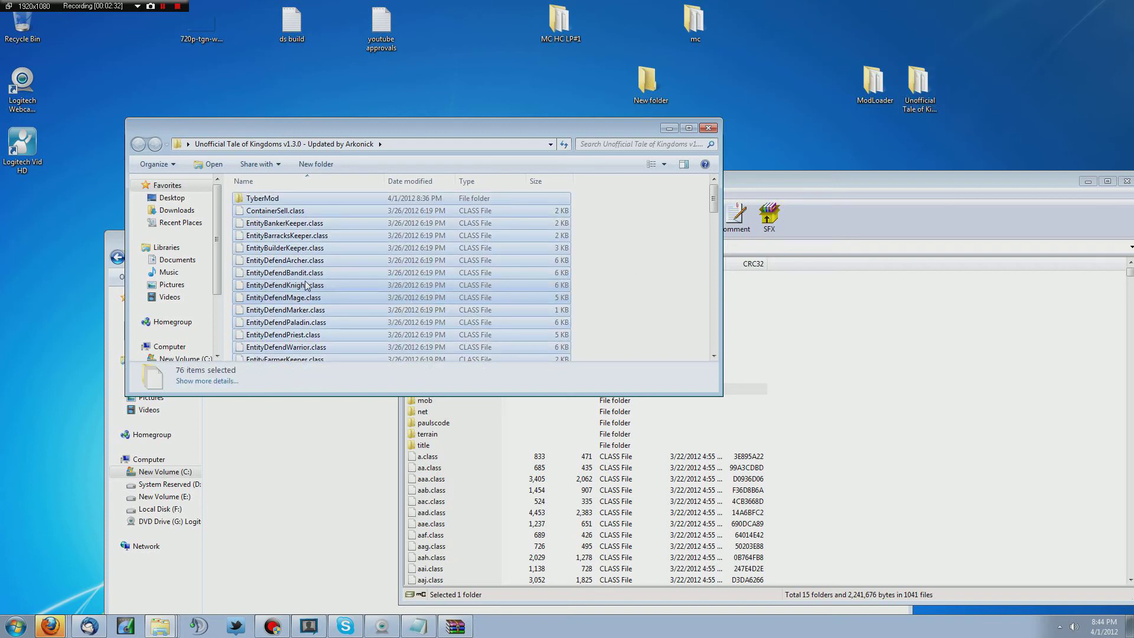
pyautogui.moveTo(309, 286); pyautogui.dragTo(872, 502)
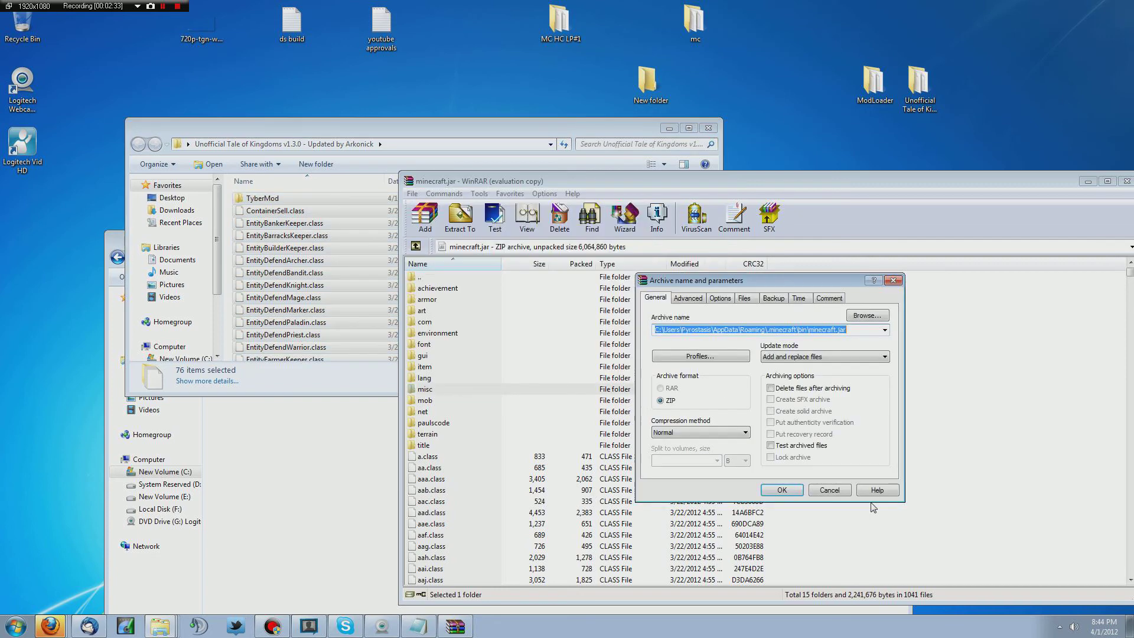
# Accept the ZIP archive parameters with OK, then close the minecraft.jar window
pyautogui.click(781, 490)
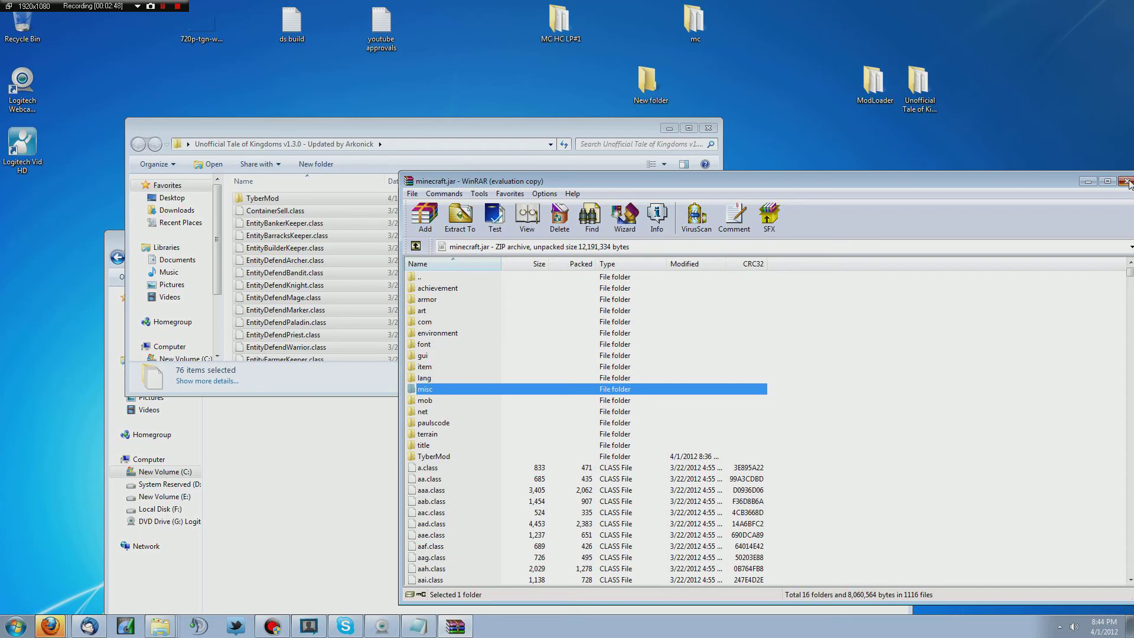
pyautogui.click(1127, 182)
pyautogui.click(708, 129)
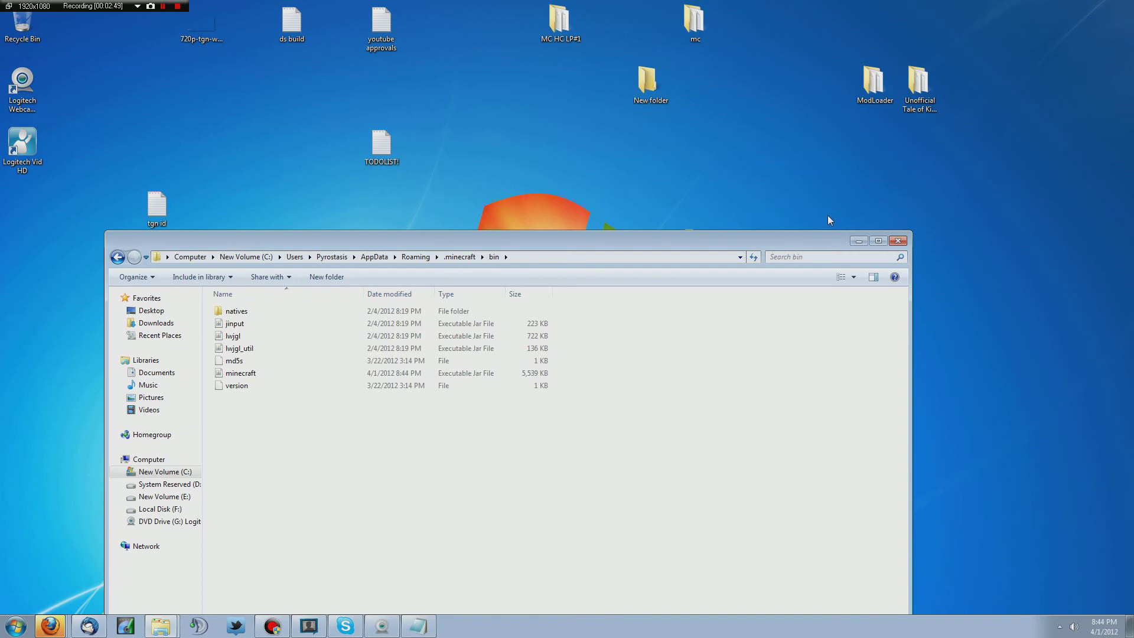